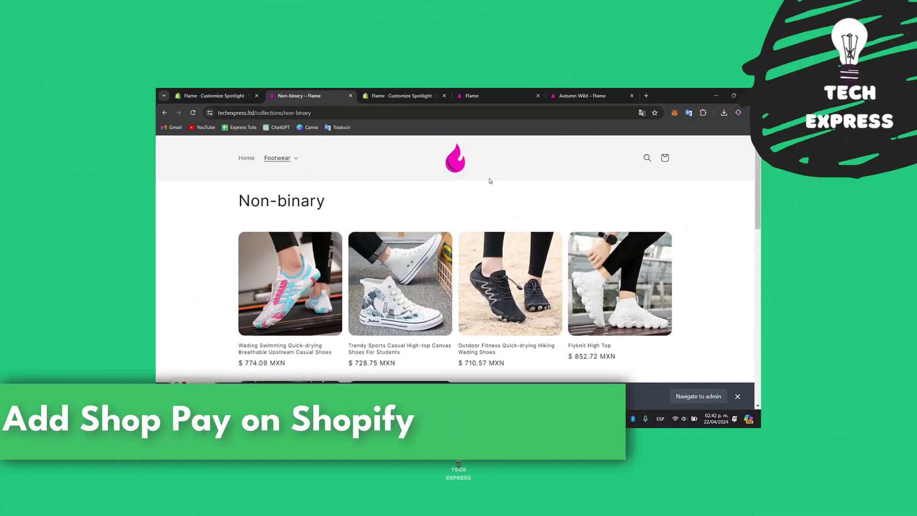
Return to the storefront home page, then go from the theme editor to the Themes list.
left_click(245, 158)
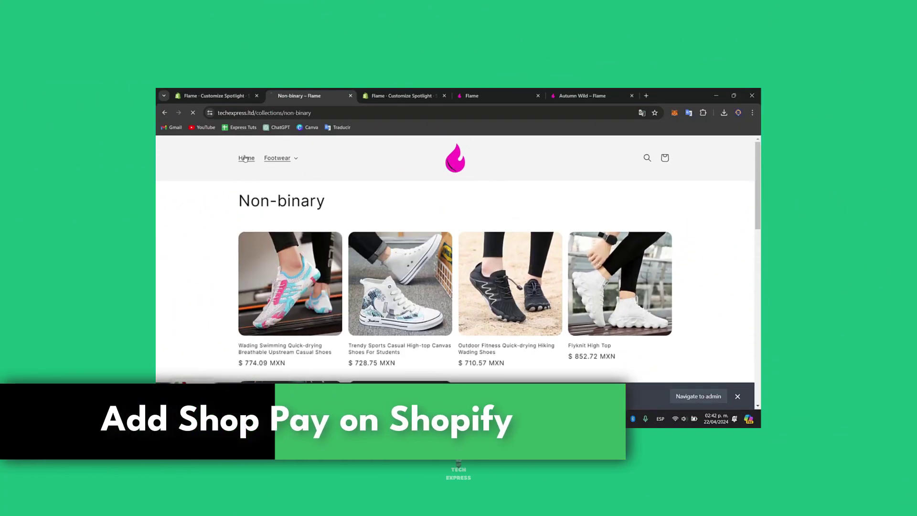
scroll(727, 365, "down", 5)
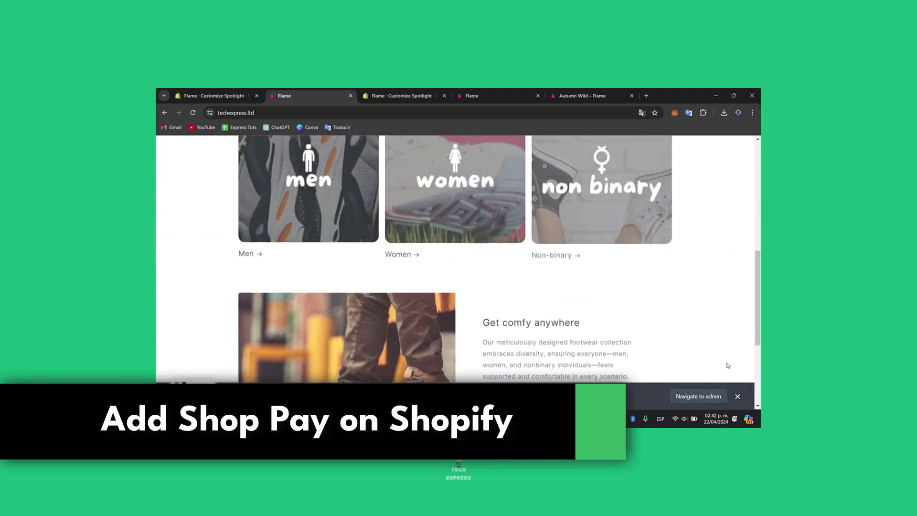
scroll(700, 365, "up", 3)
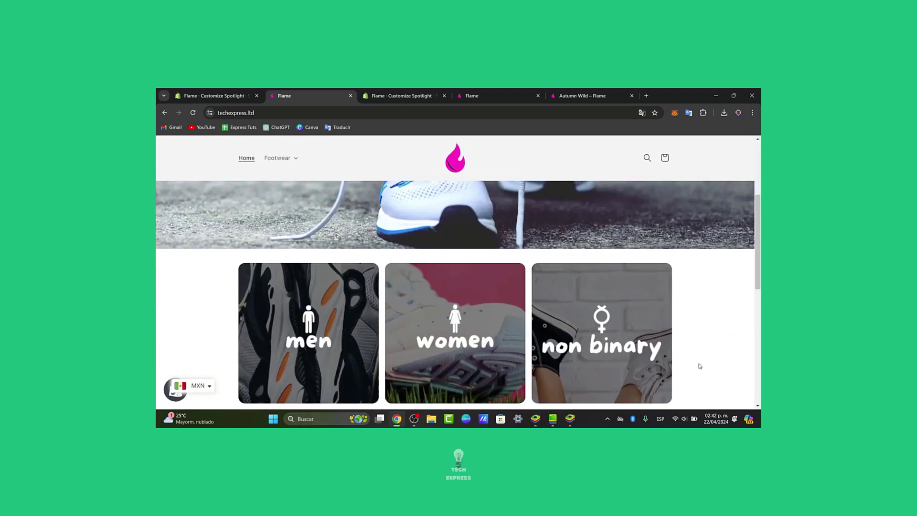
scroll(699, 366, "up", 3)
left_click(212, 96)
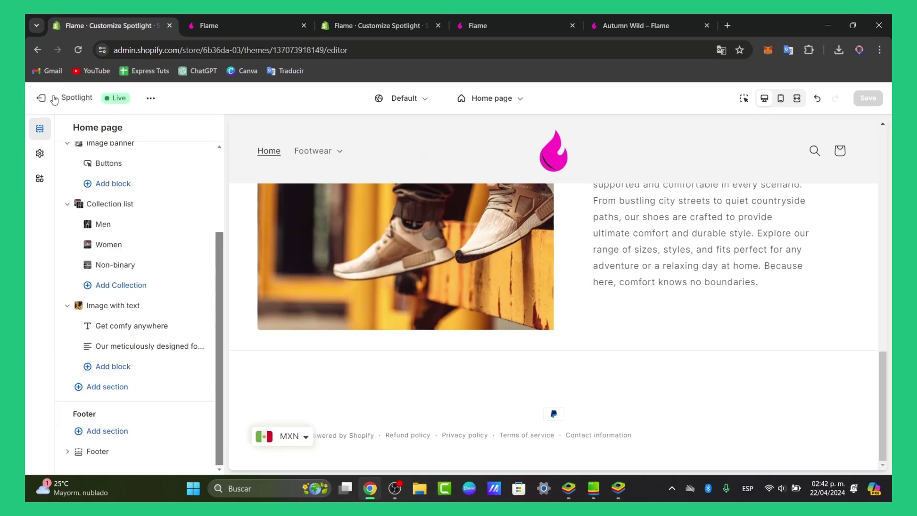
left_click(43, 98)
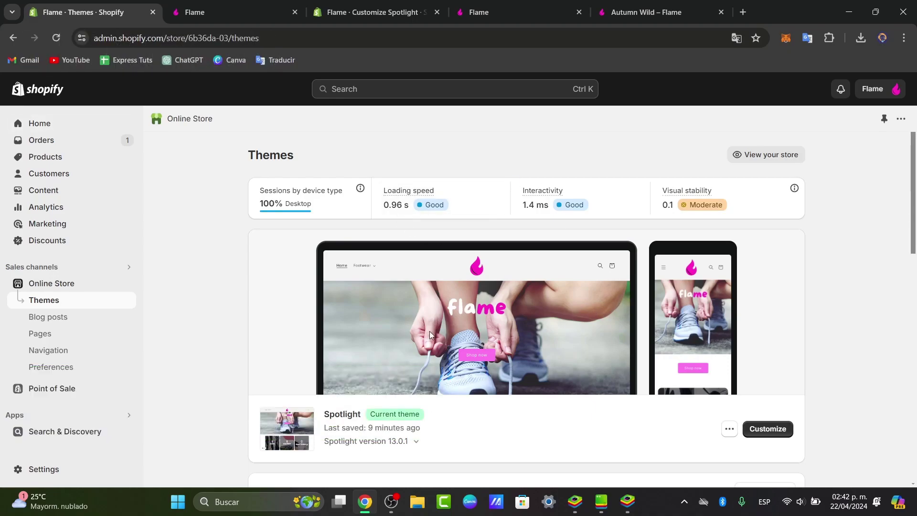
Open Settings > Payments and review PayPal and Cash on Delivery among the payment methods.
left_click(56, 470)
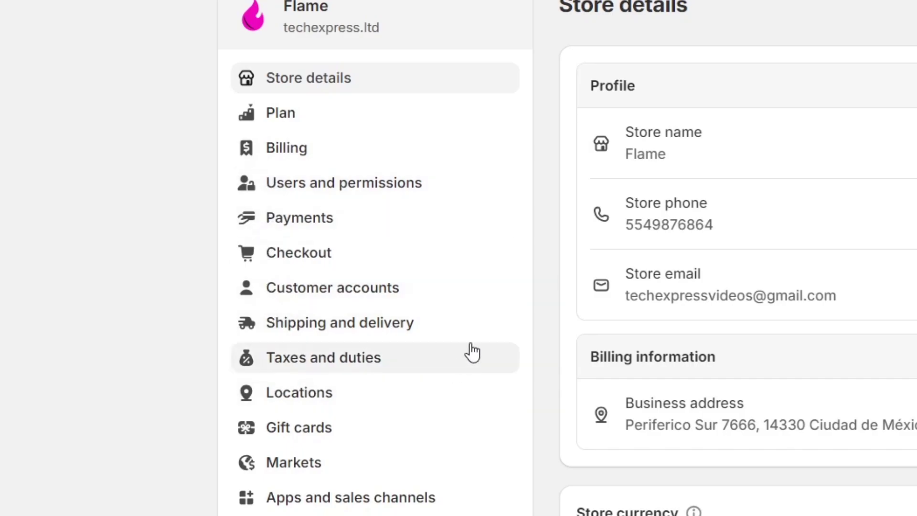
left_click(334, 226)
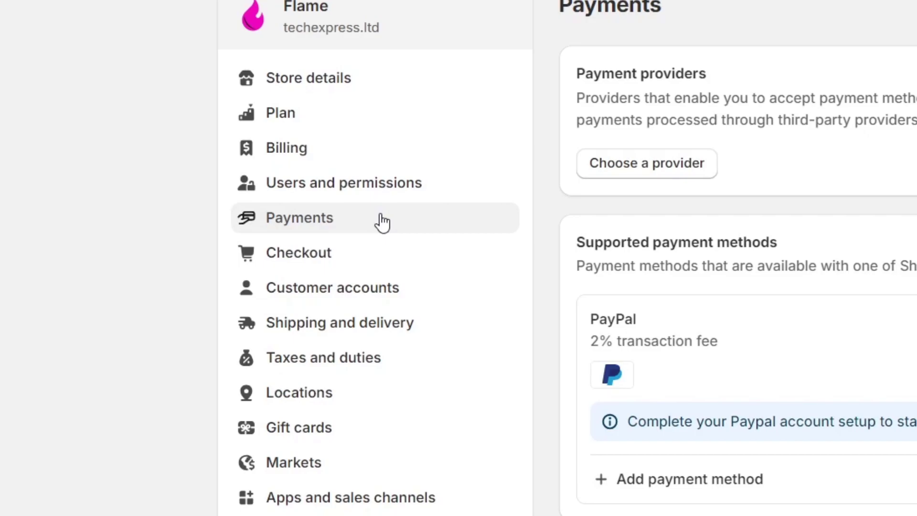
scroll(382, 222, "down", 10)
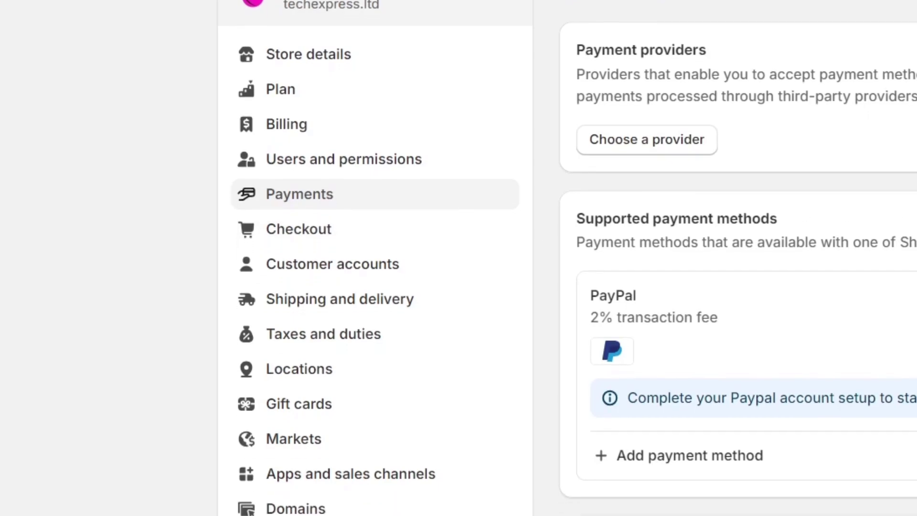
scroll(459, 258, "down", 2)
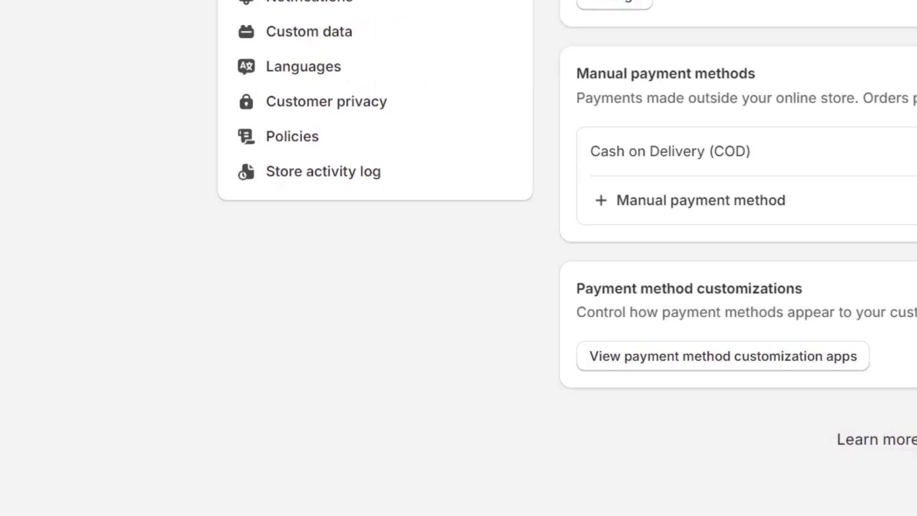
scroll(507, 194, "up", 12)
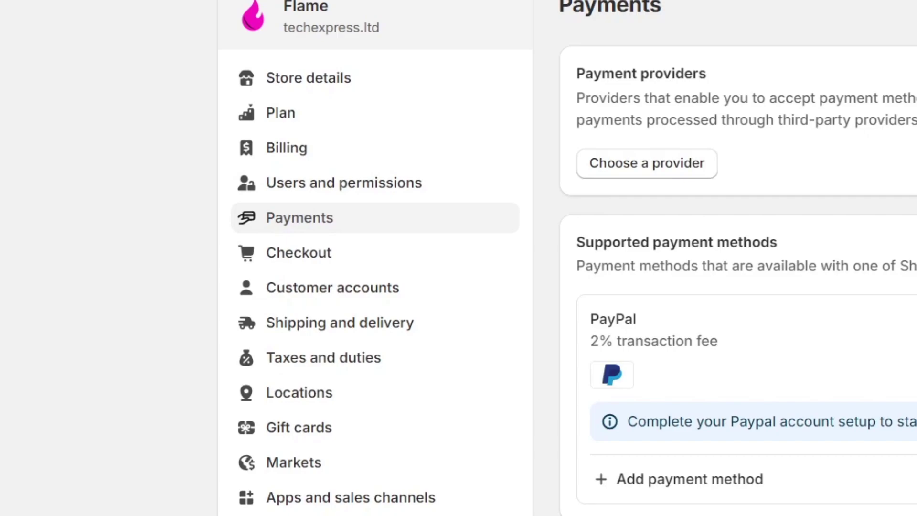
In a new tab, search Google for 'shopify prayment countri'.
key("ctrl+t")
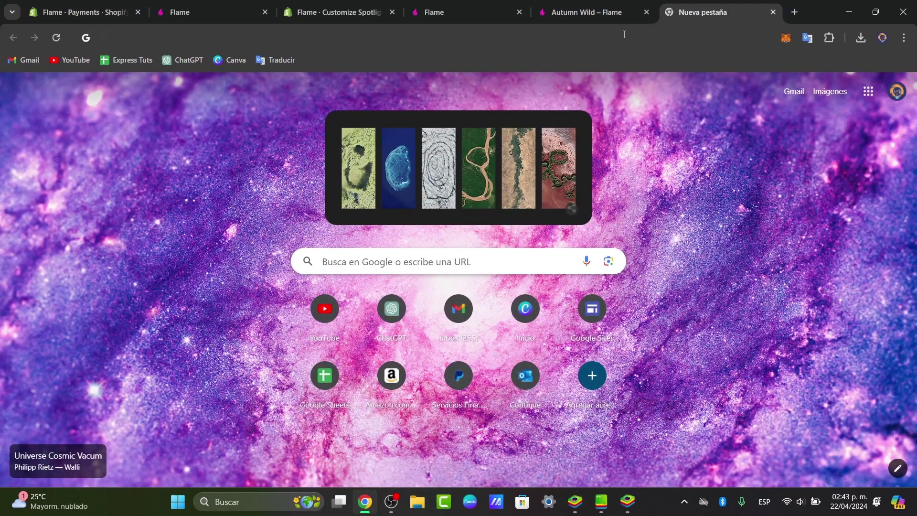
left_click(624, 35)
type("shopify p")
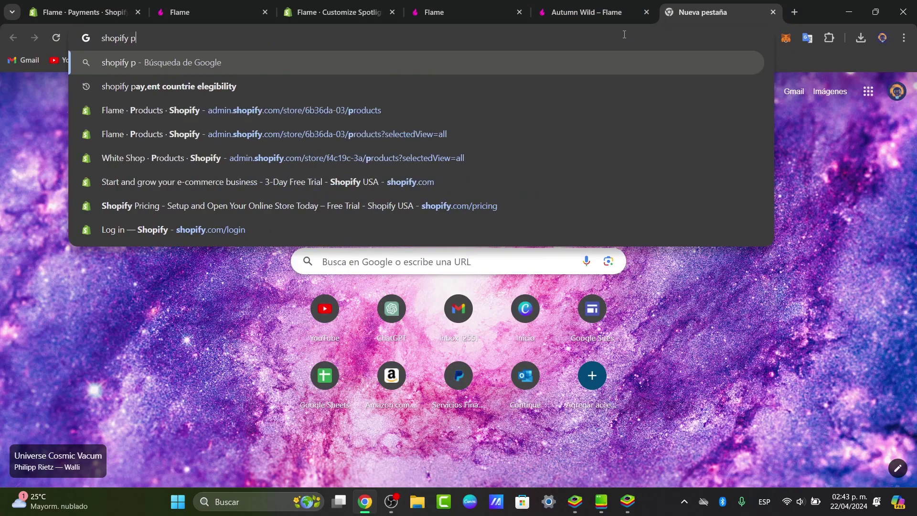
type("rayment")
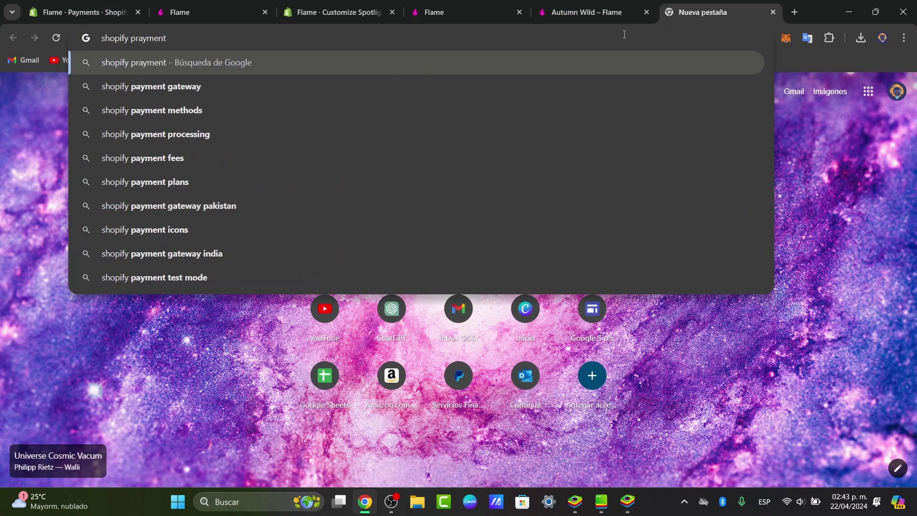
type(" countri")
key("Return")
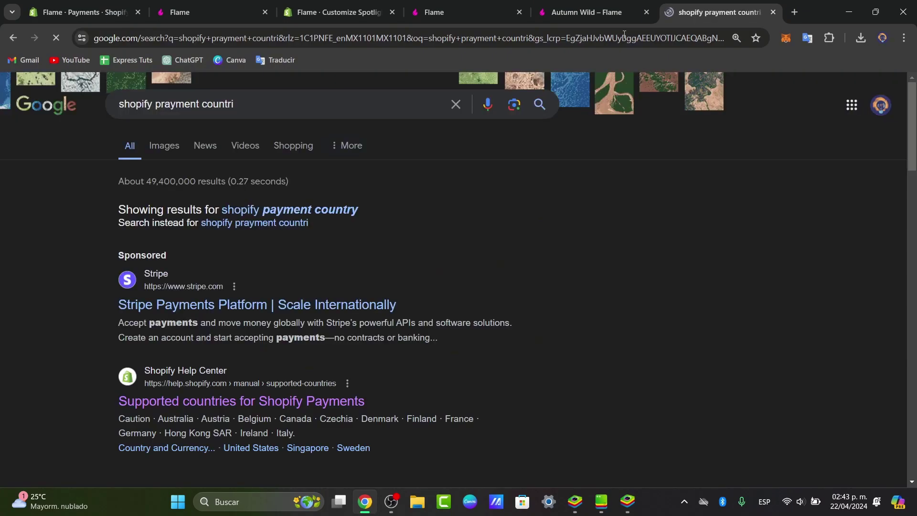
Open the Shopify Payments supported countries Help Center article in English.
left_click(326, 397)
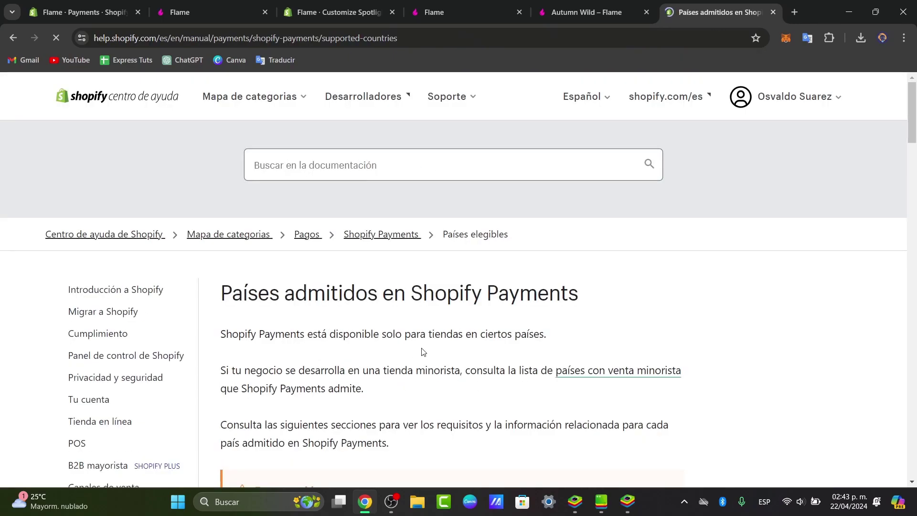
left_click(578, 97)
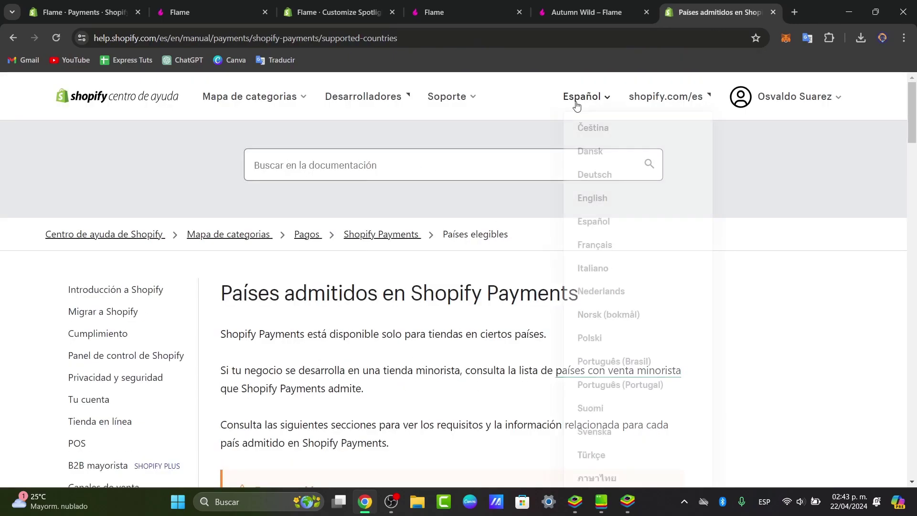
left_click(624, 204)
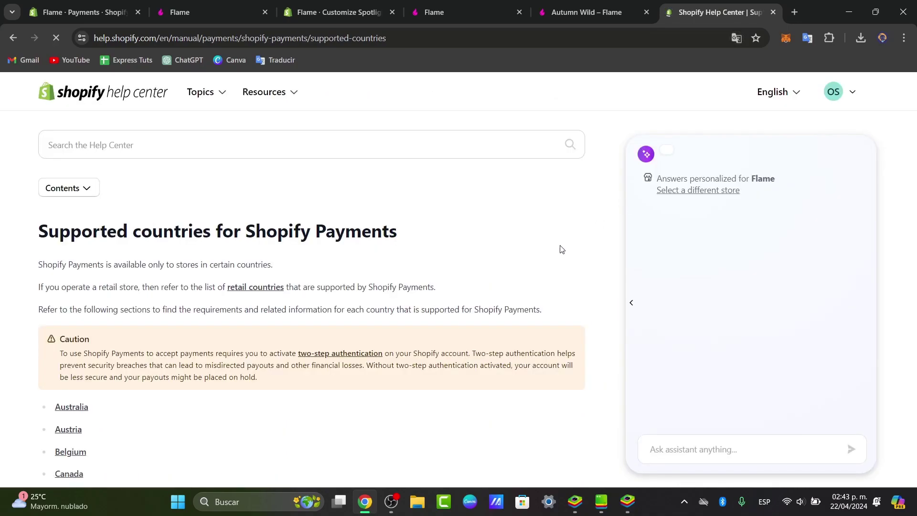
Scroll through the supported countries list, from Australia to United States.
scroll(560, 249, "down", 4)
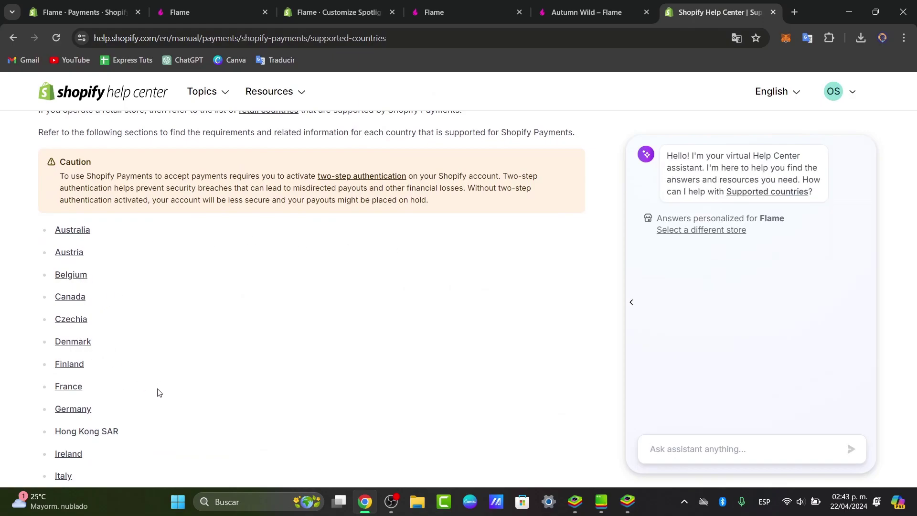
scroll(117, 398, "down", 8)
scroll(117, 399, "up", 8)
scroll(66, 218, "up", 3)
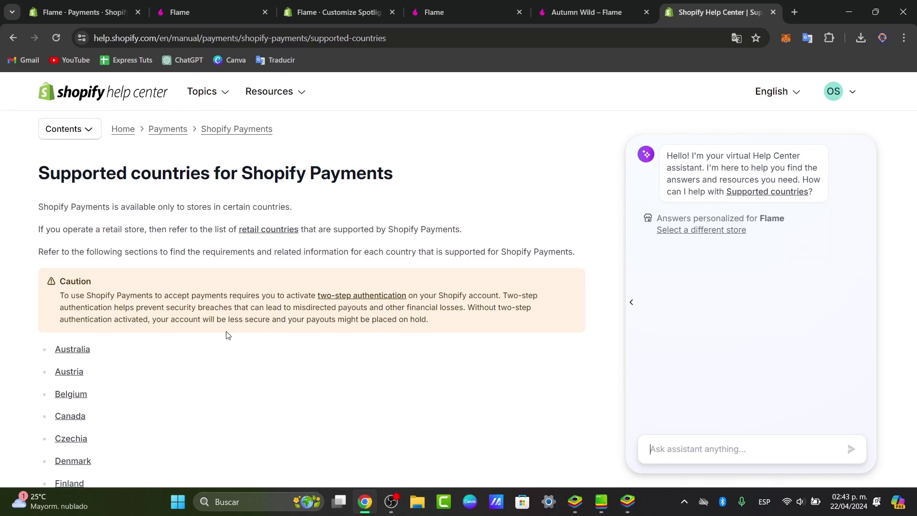
scroll(211, 334, "down", 12)
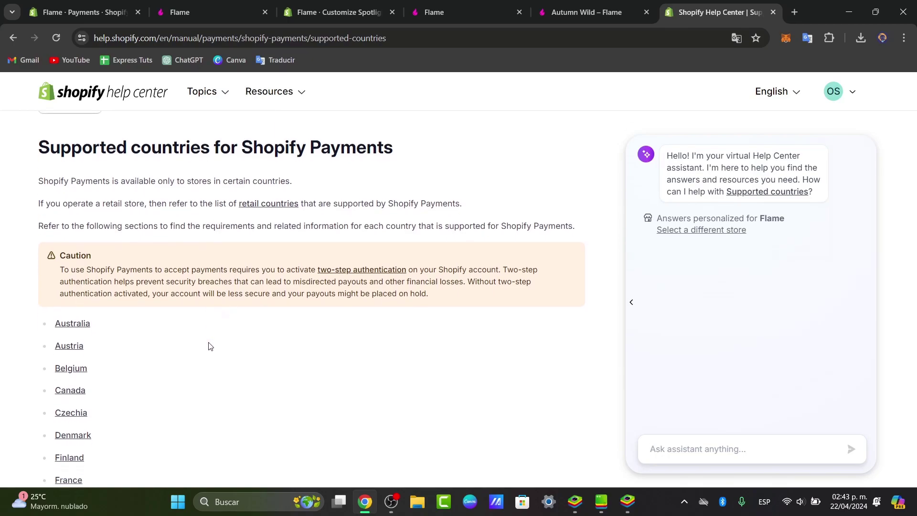
scroll(208, 346, "down", 1)
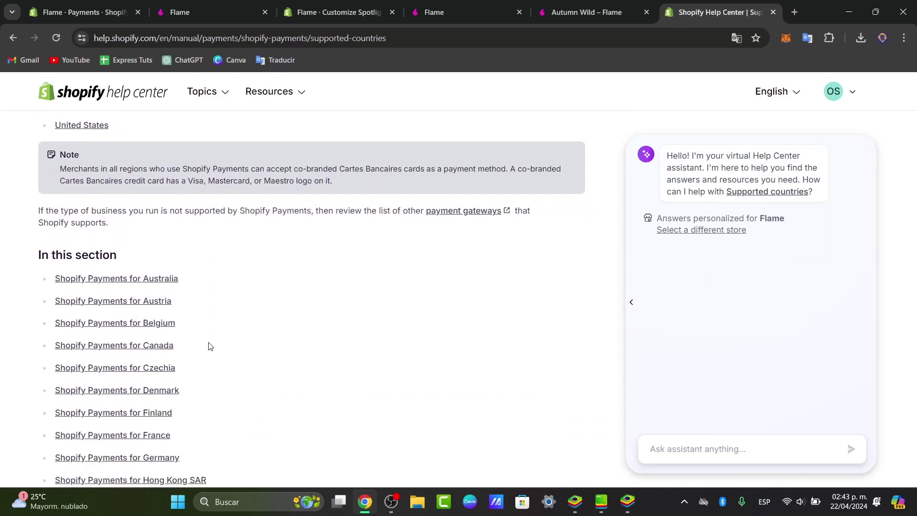
scroll(208, 345, "down", 4)
scroll(209, 346, "down", 5)
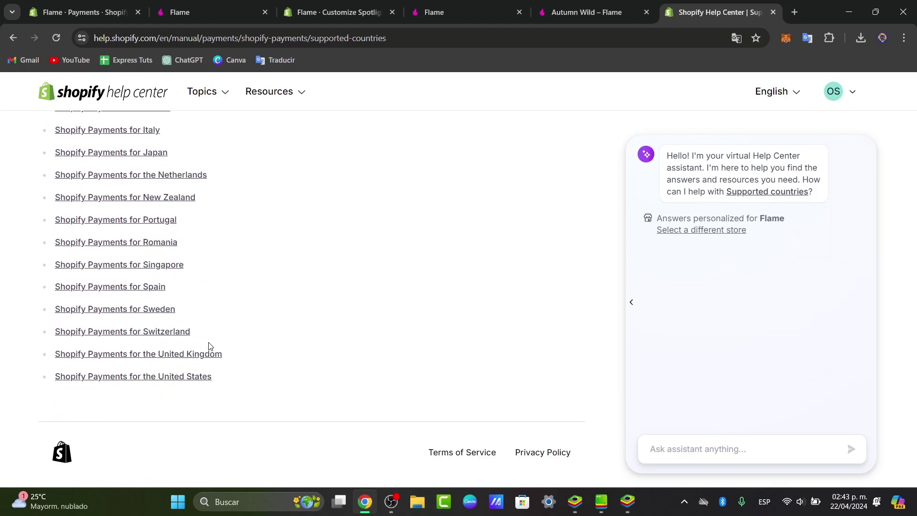
scroll(301, 342, "up", 9)
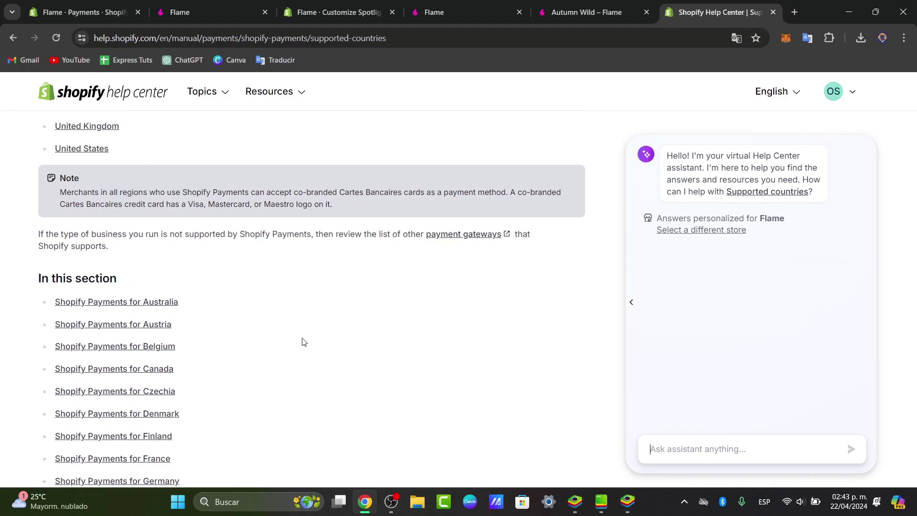
Change the store's billing country from Mexico to United States, save, and return to Payments.
left_click(335, 12)
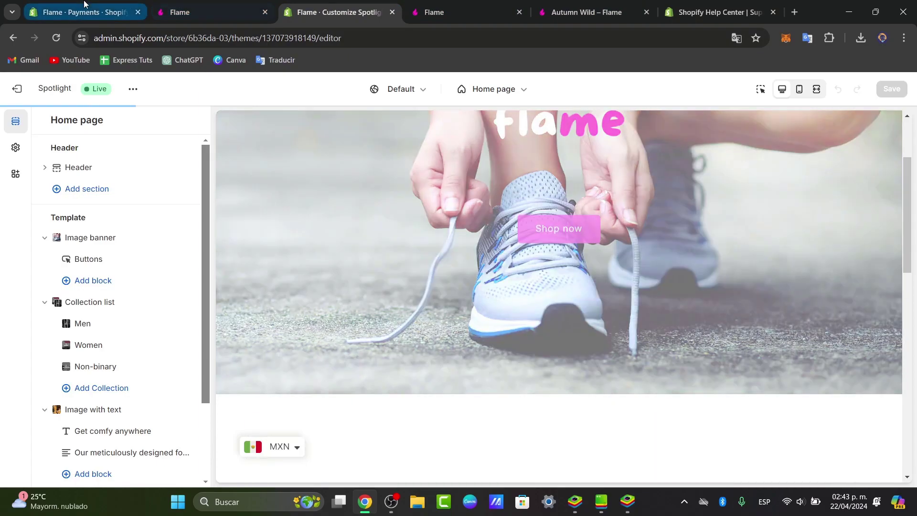
left_click(86, 11)
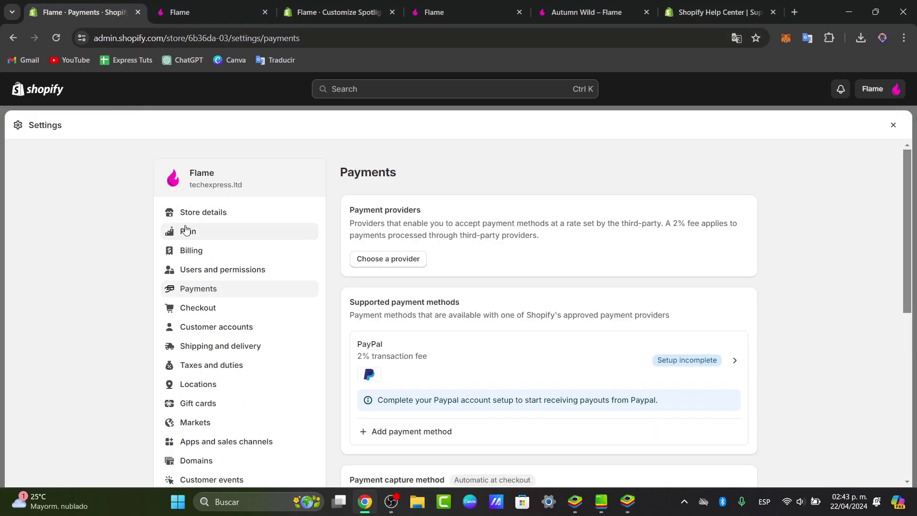
left_click(219, 216)
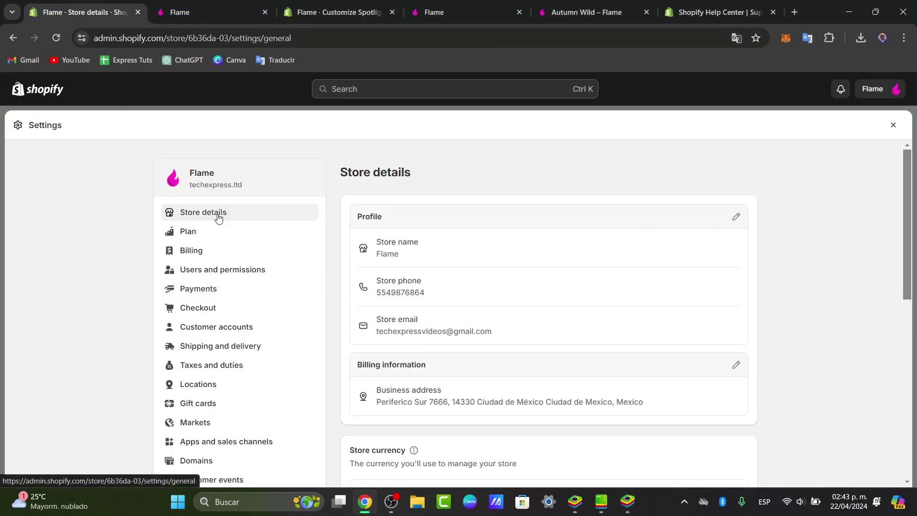
left_click(735, 365)
left_click(313, 263)
left_click(353, 221)
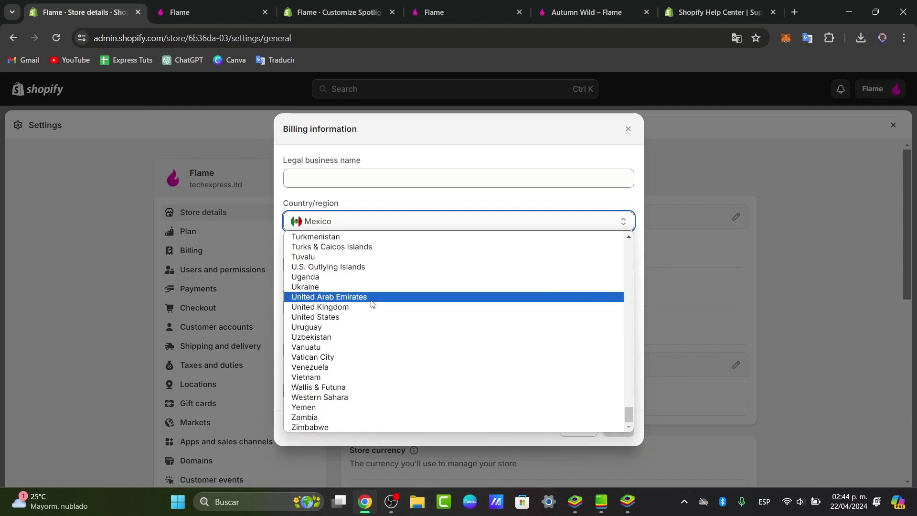
left_click(366, 315)
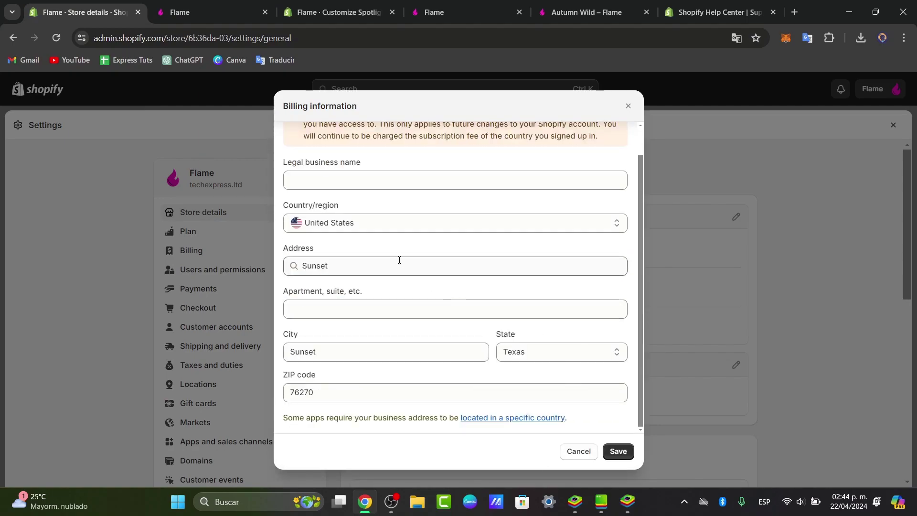
left_click(618, 449)
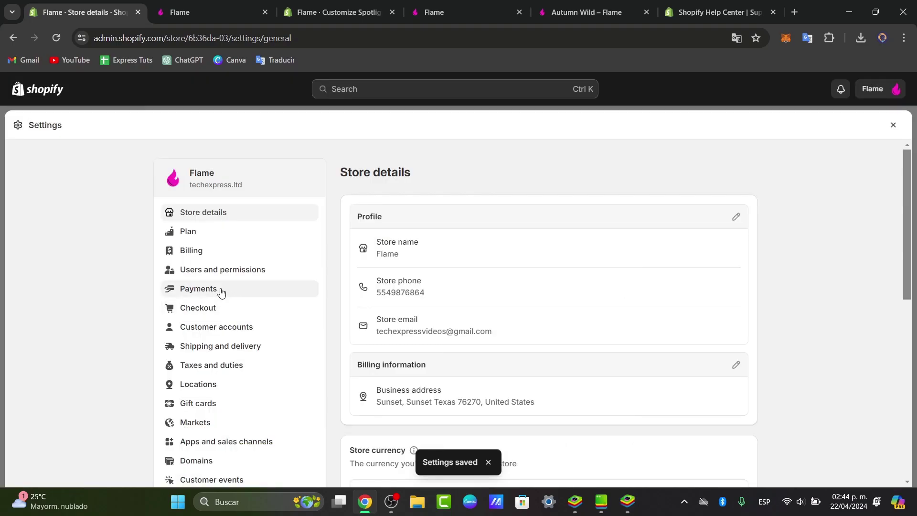
left_click(221, 290)
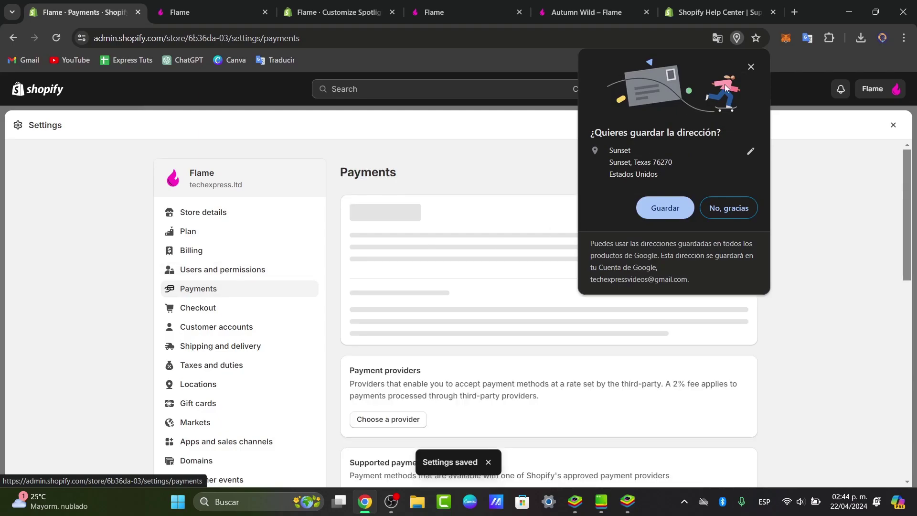
Dismiss Chrome's save-address popup and start activating Shopify Payments.
left_click(751, 66)
scroll(704, 184, "down", 1)
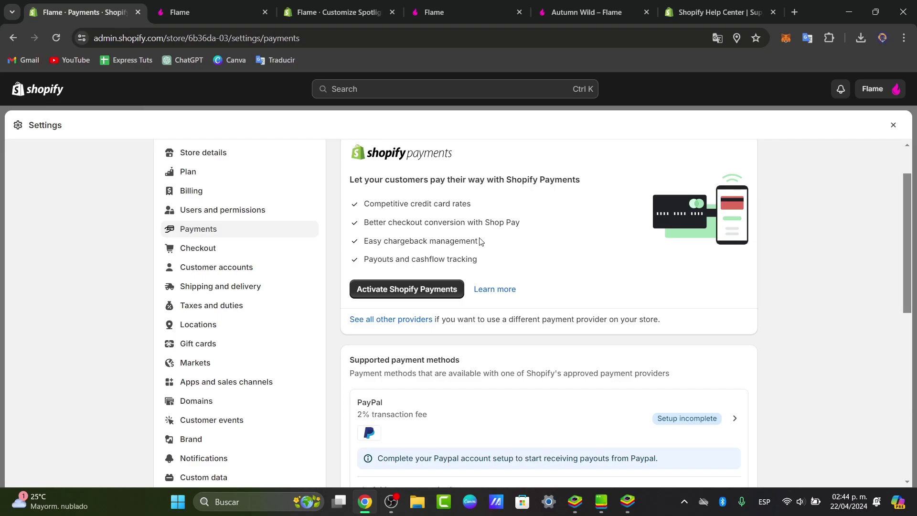
left_click(416, 289)
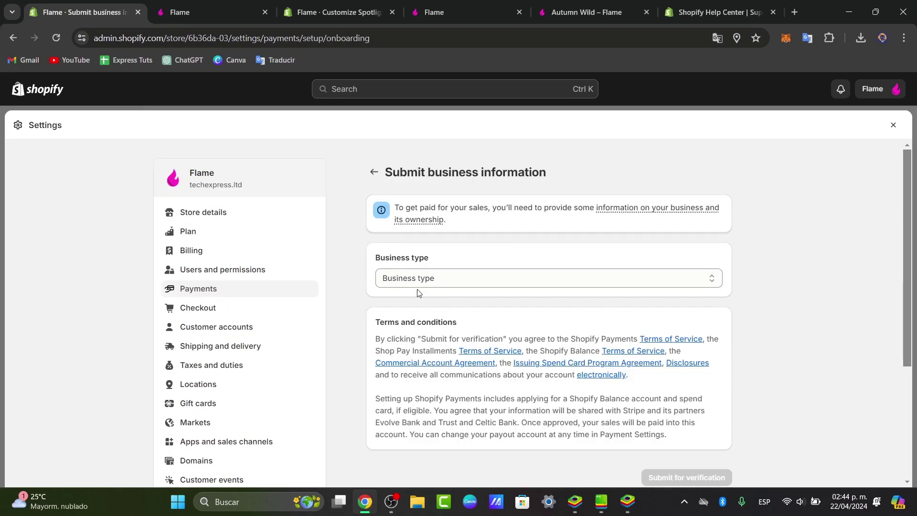
left_click(469, 283)
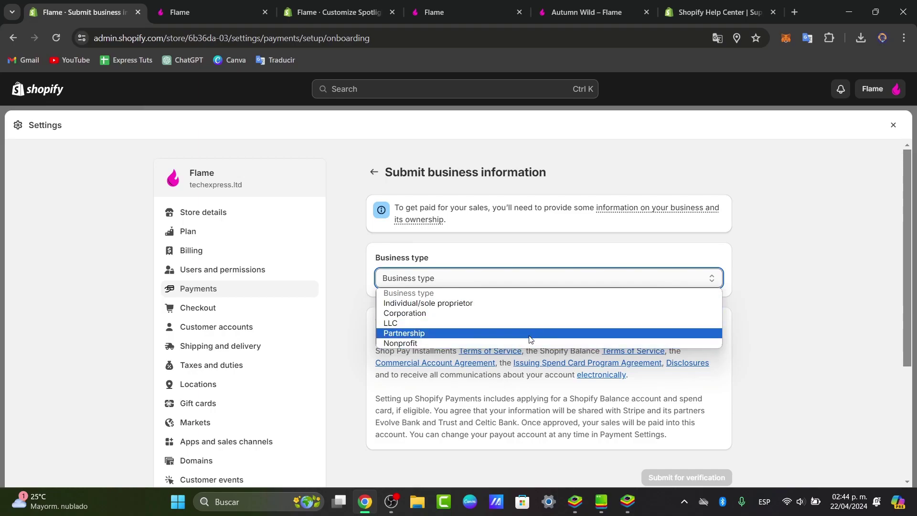
key("Escape")
key("n")
scroll(528, 291, "down", 1)
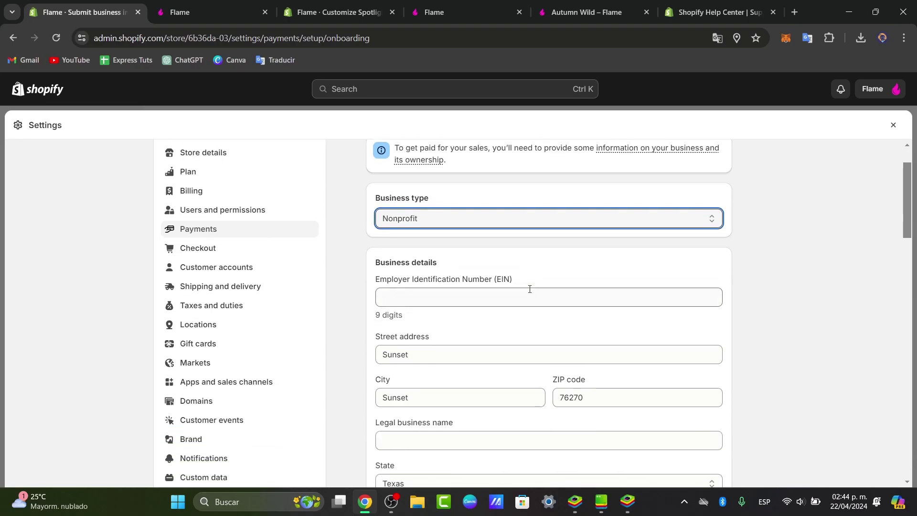
left_click(563, 221)
left_click(538, 244)
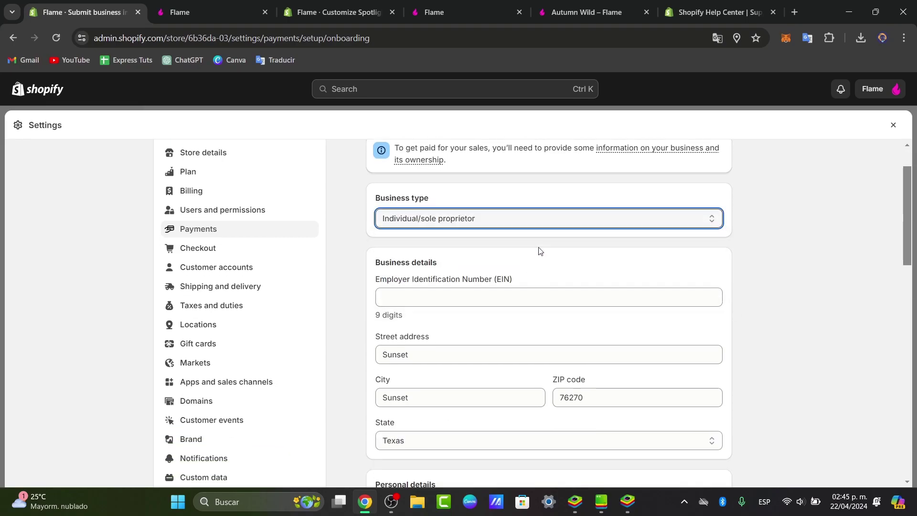
scroll(554, 303, "down", 2)
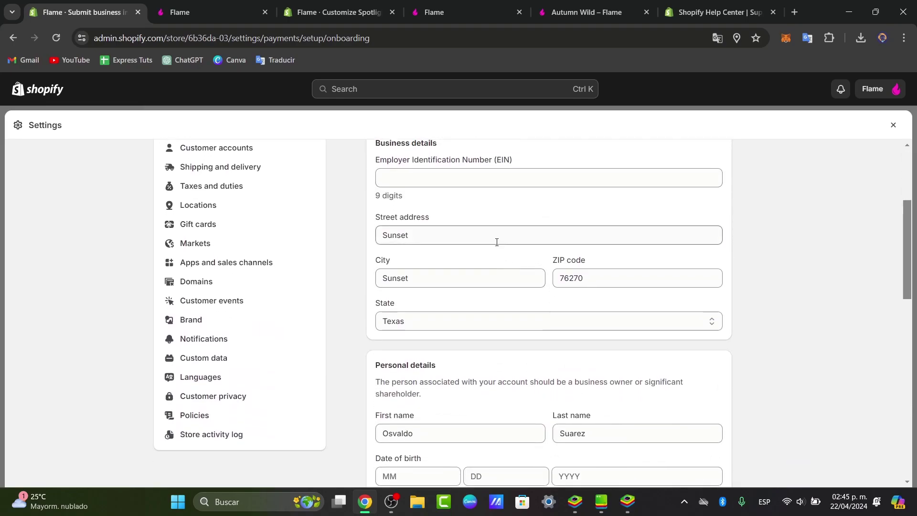
scroll(511, 337, "down", 2)
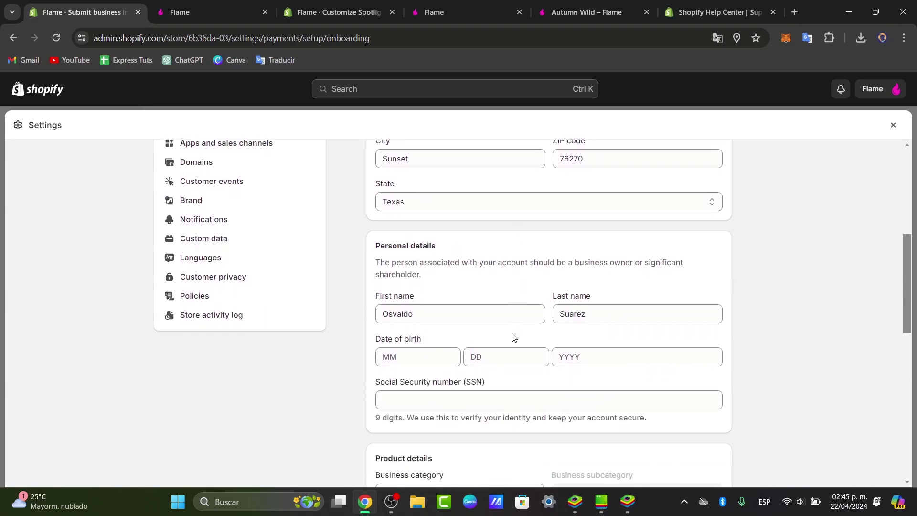
scroll(513, 337, "down", 1)
scroll(448, 296, "down", 1)
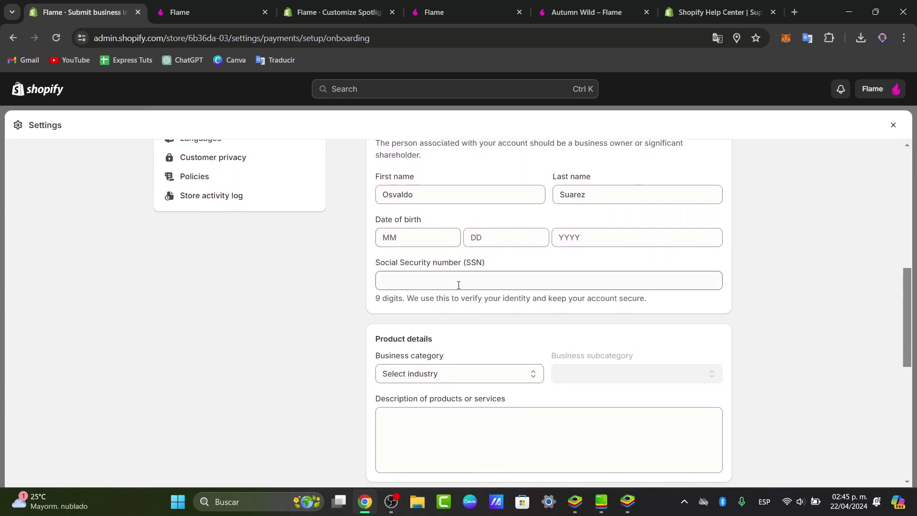
scroll(458, 285, "down", 1)
scroll(501, 315, "down", 3)
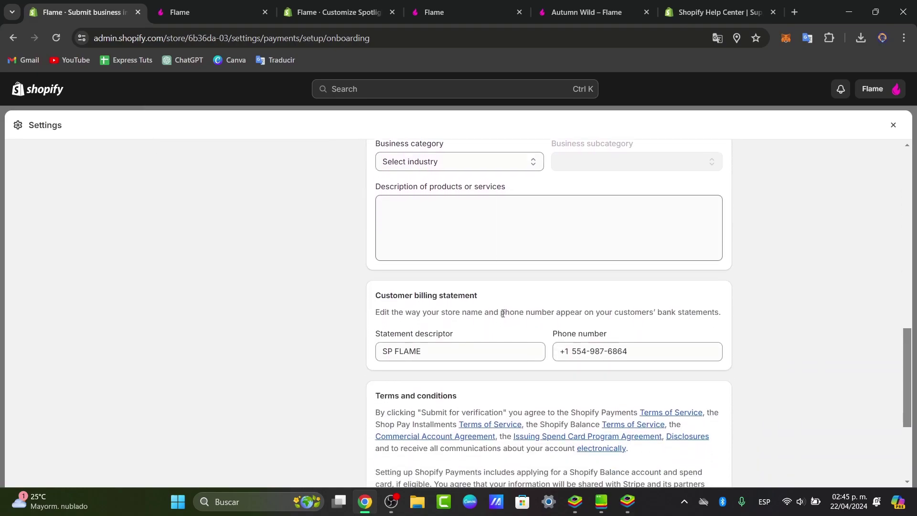
left_click(432, 326)
key("ctrl+a")
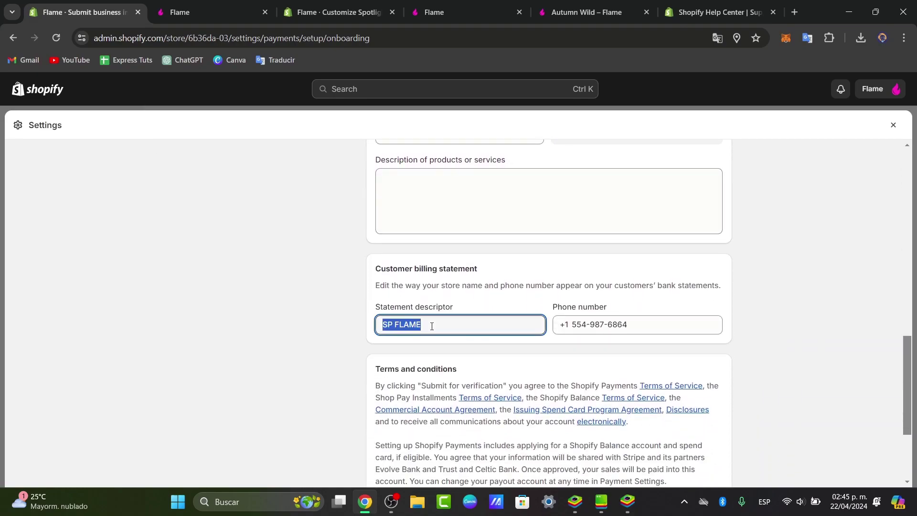
left_click(456, 324)
scroll(444, 326, "up", 15)
scroll(420, 329, "down", 3)
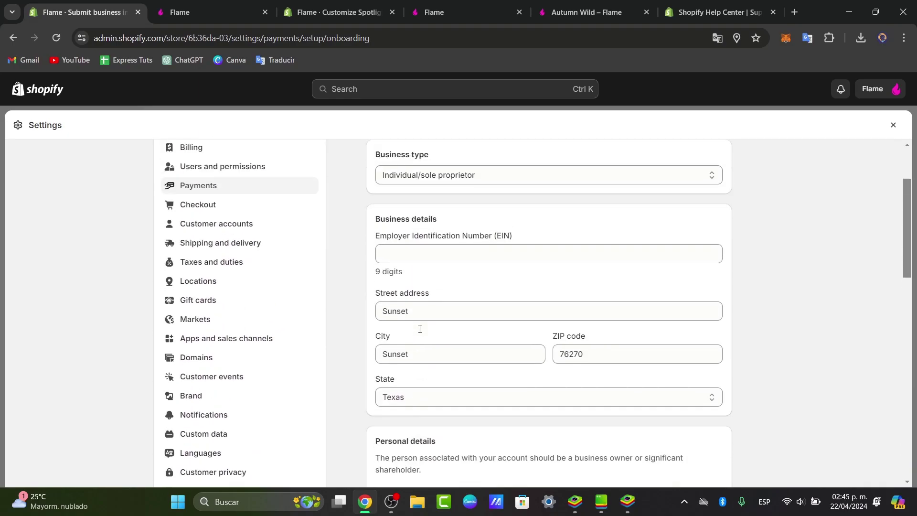
scroll(420, 328, "up", 3)
scroll(561, 239, "down", 15)
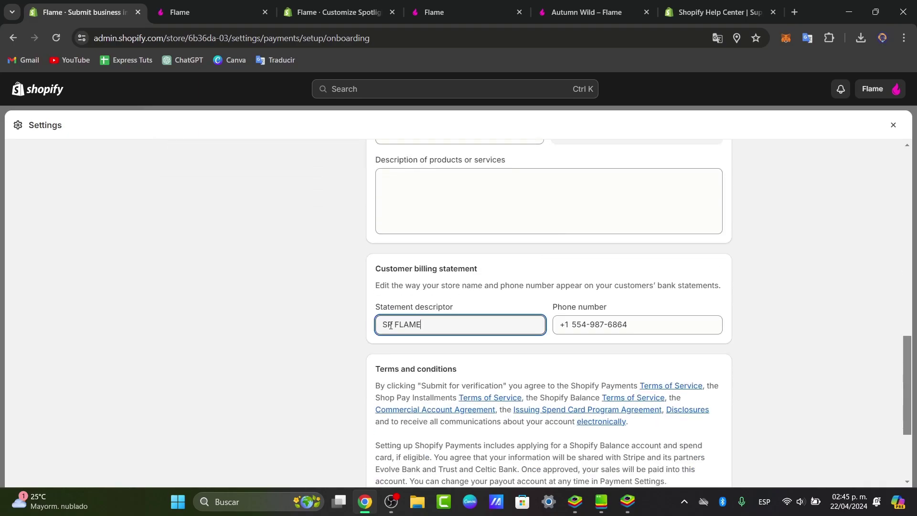
scroll(503, 328, "down", 3)
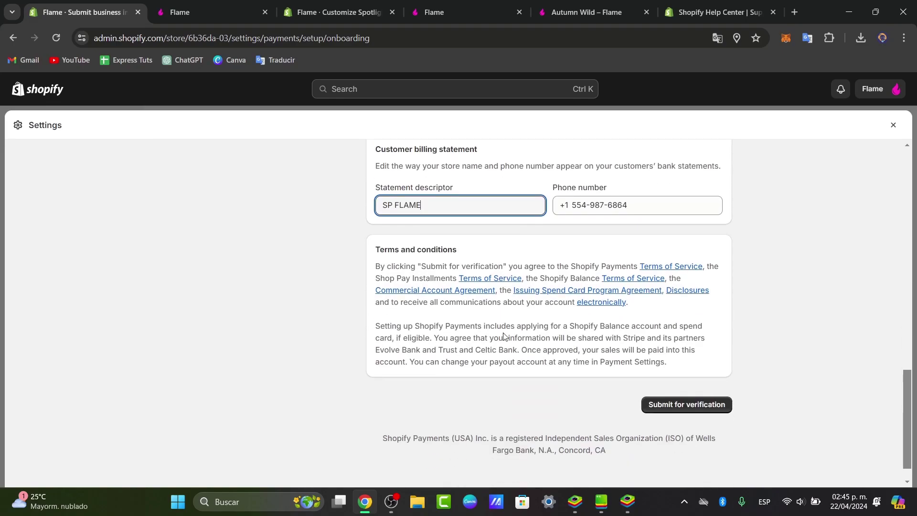
scroll(733, 368, "up", 3)
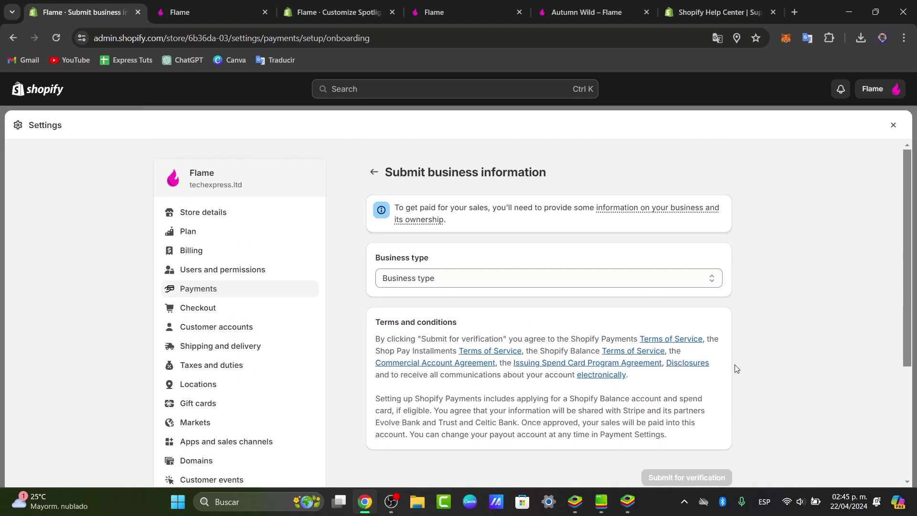
scroll(735, 368, "down", 1)
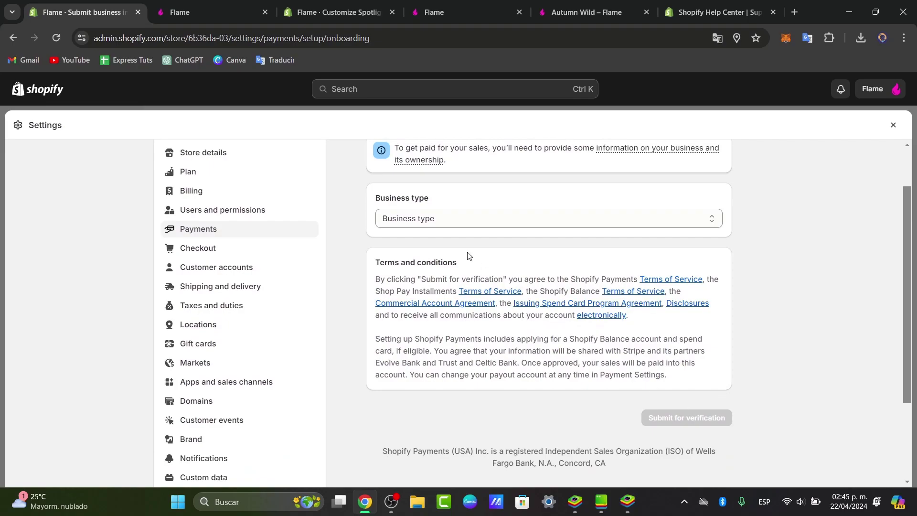
left_click_drag(406, 261, 455, 267)
scroll(552, 302, "down", 1)
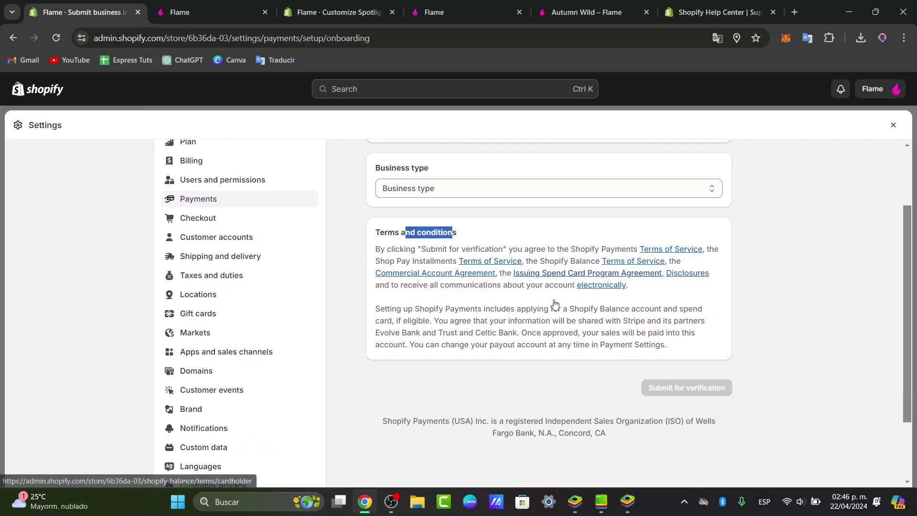
scroll(554, 303, "up", 3)
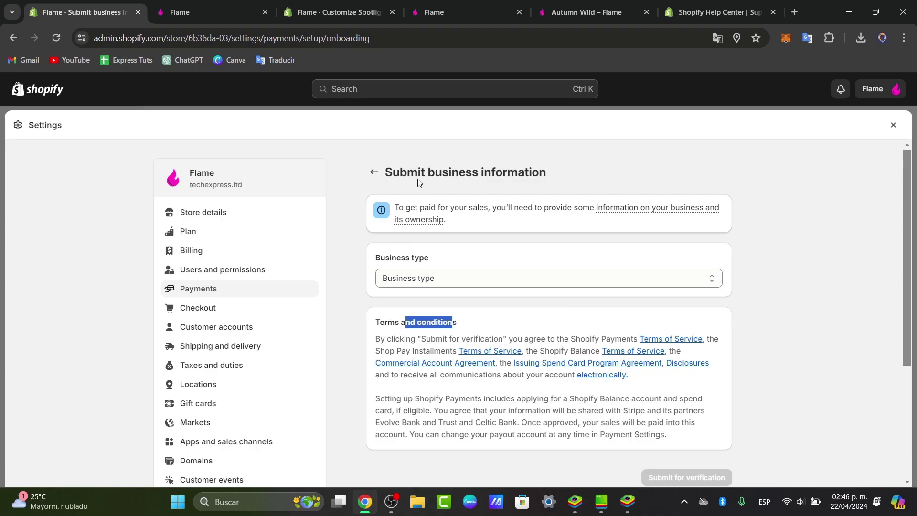
Leave the business information form and go back to the Payments settings page.
left_click(374, 172)
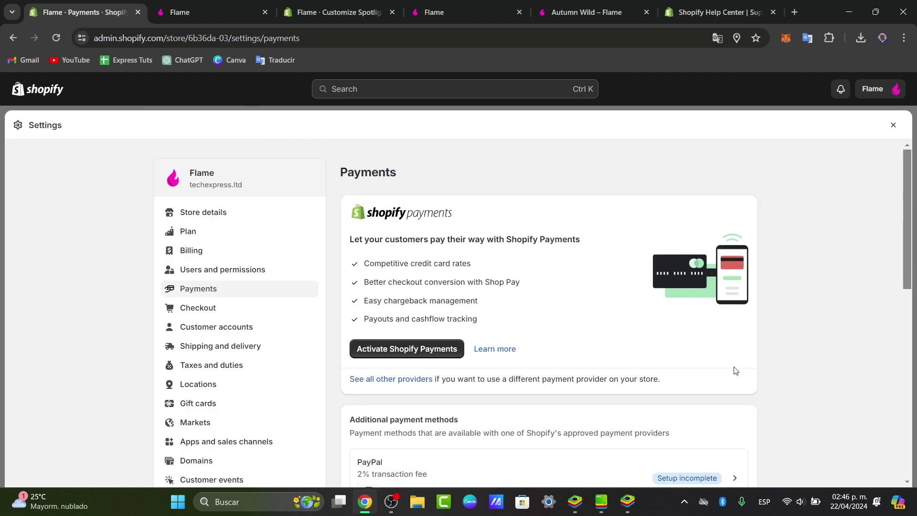
scroll(734, 370, "down", 2)
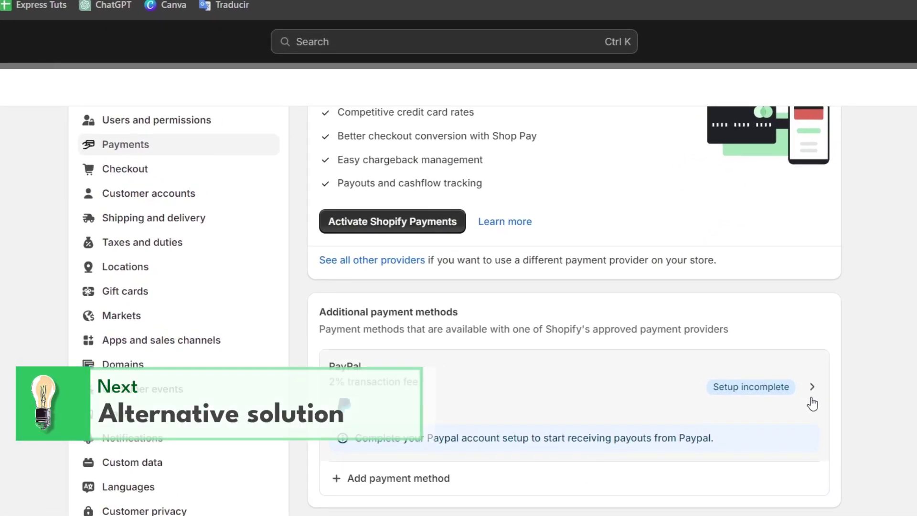
scroll(802, 386, "up", 2)
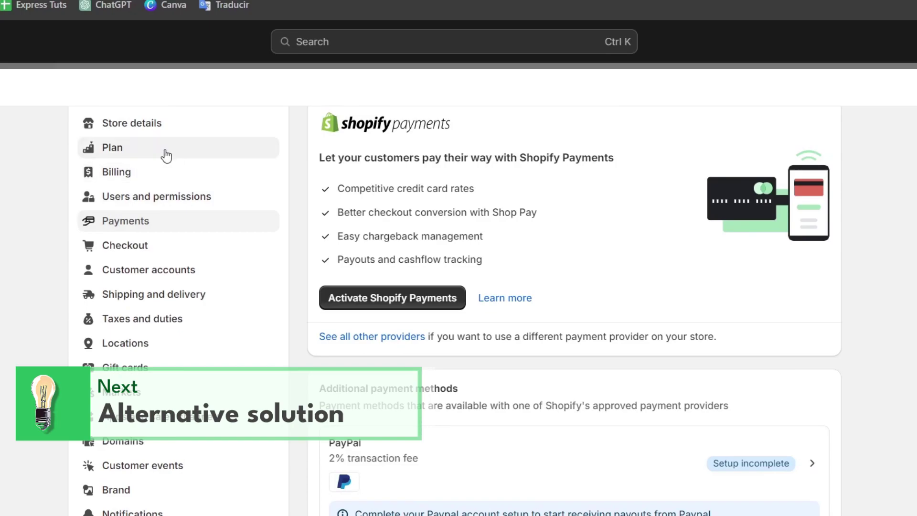
In Store details, edit the billing business address, replacing its text with 'a'.
left_click(163, 131)
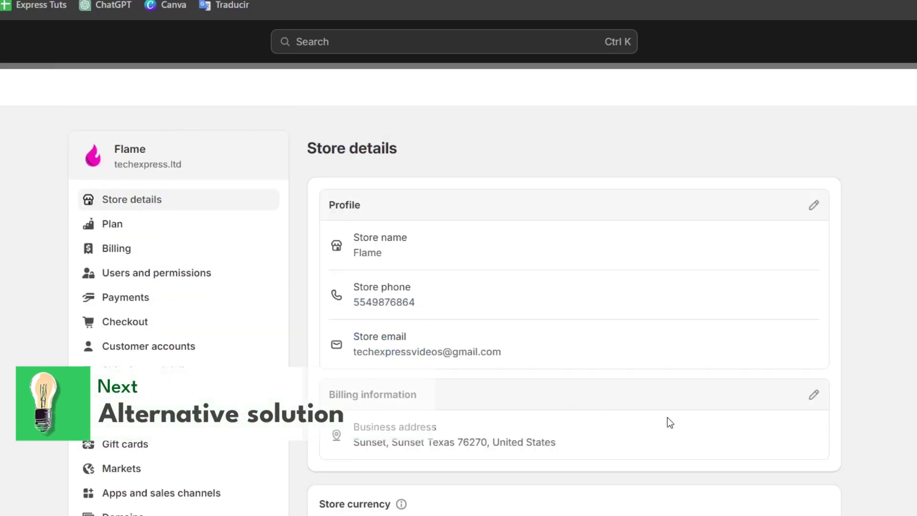
left_click(814, 394)
left_click(302, 282)
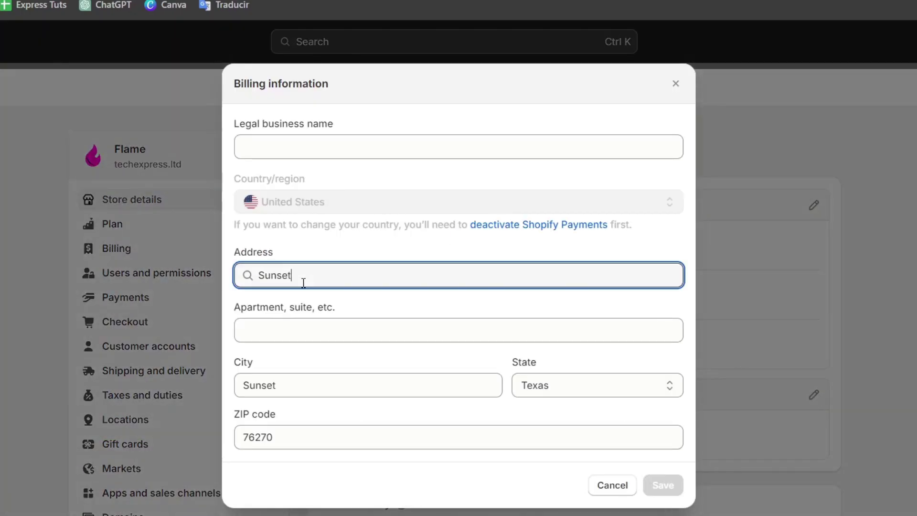
key("ctrl+a")
type("a")
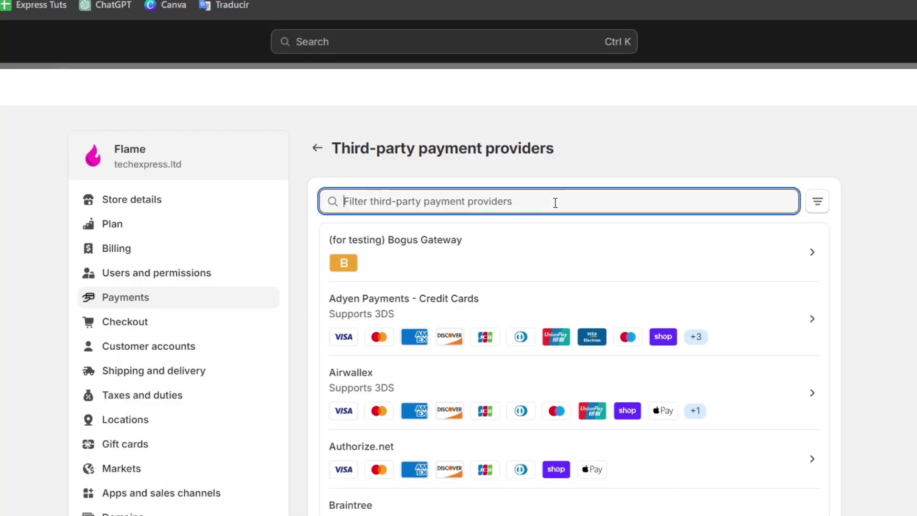
Filter the third-party payment providers to only those supporting Shop Pay.
scroll(556, 205, "down", 3)
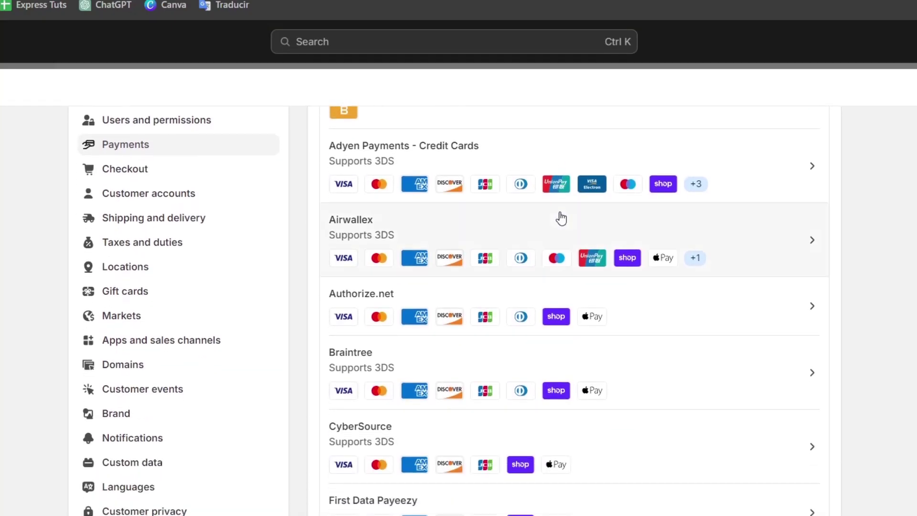
scroll(559, 215, "up", 3)
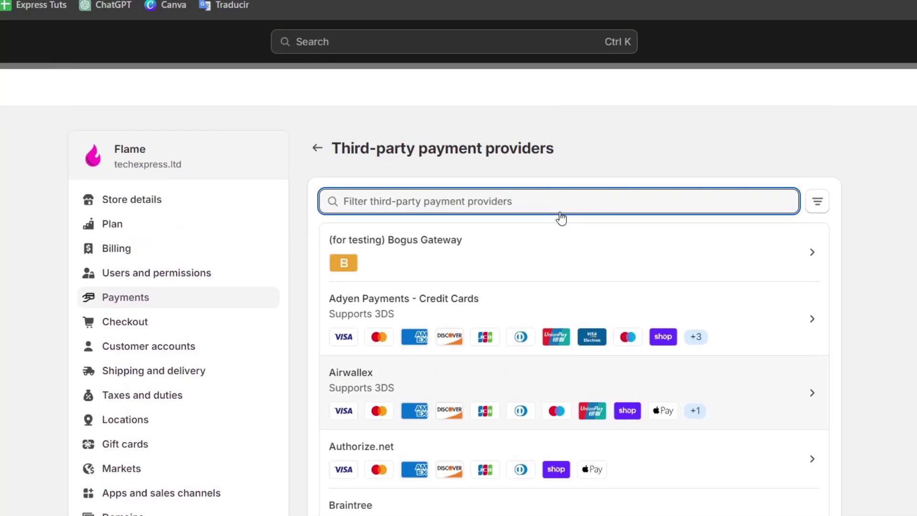
left_click(815, 204)
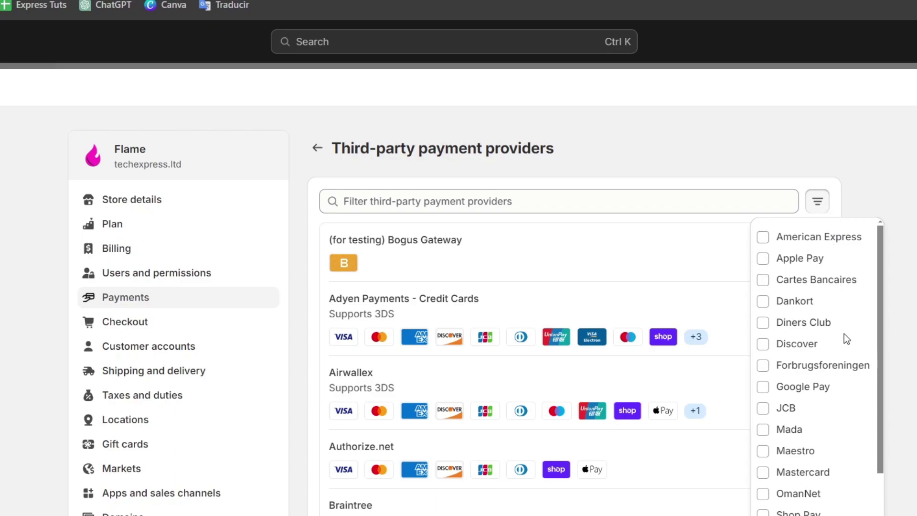
scroll(844, 333, "down", 2)
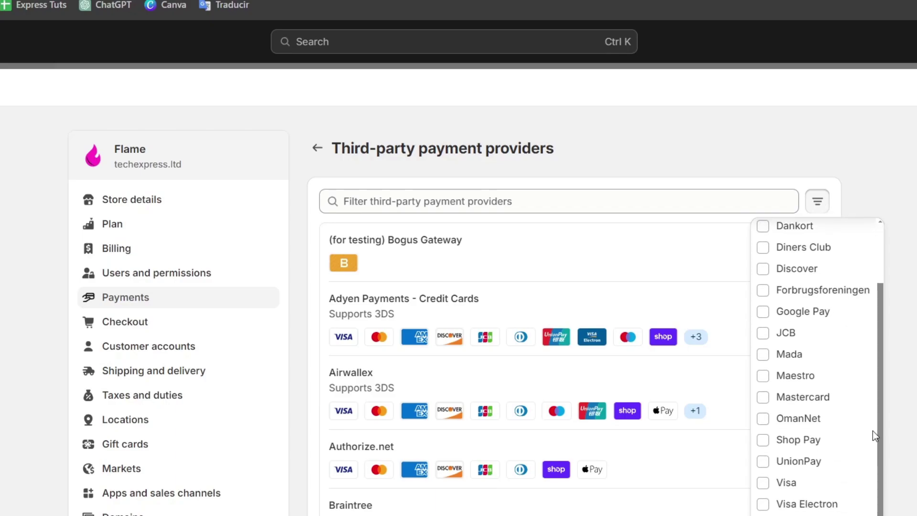
left_click(762, 440)
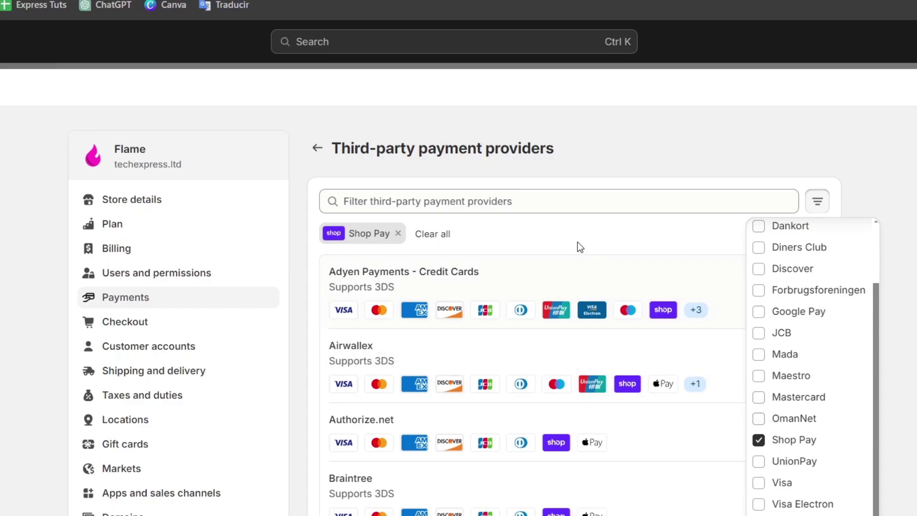
left_click(619, 239)
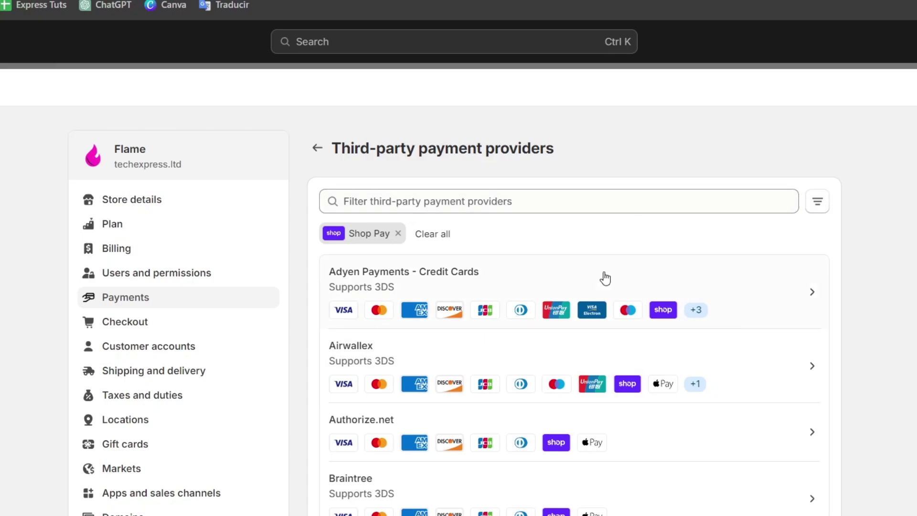
Scroll through the Shop Pay-compatible providers list.
scroll(606, 287, "down", 2)
scroll(610, 301, "down", 5)
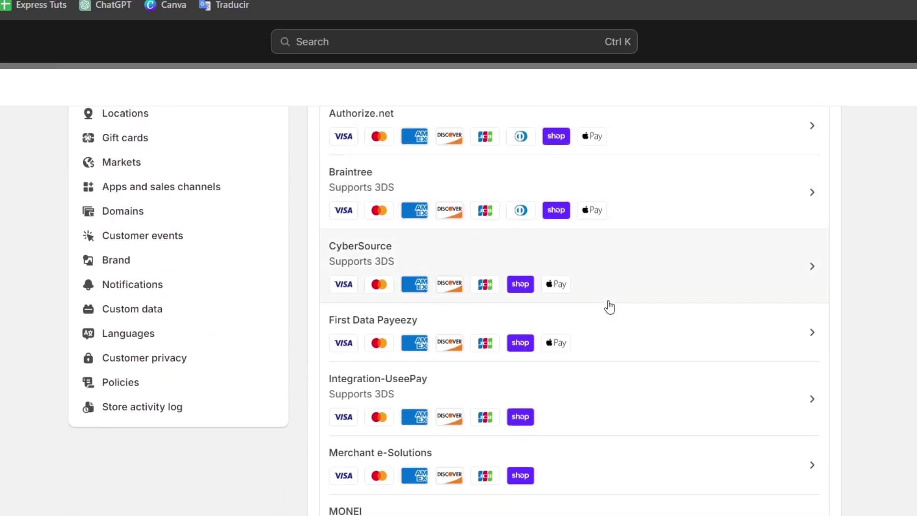
scroll(608, 305, "down", 3)
scroll(609, 307, "down", 5)
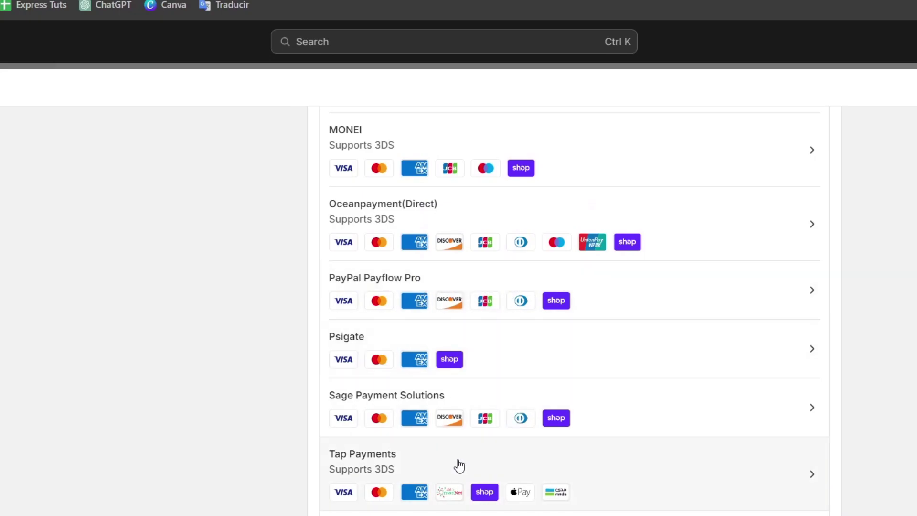
scroll(506, 470, "down", 2)
scroll(514, 472, "down", 9)
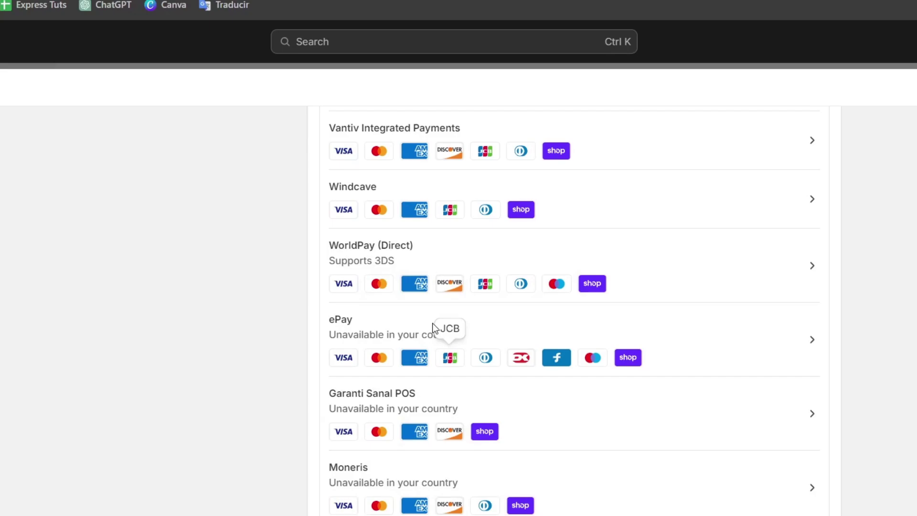
scroll(592, 463, "down", 5)
scroll(596, 464, "up", 20)
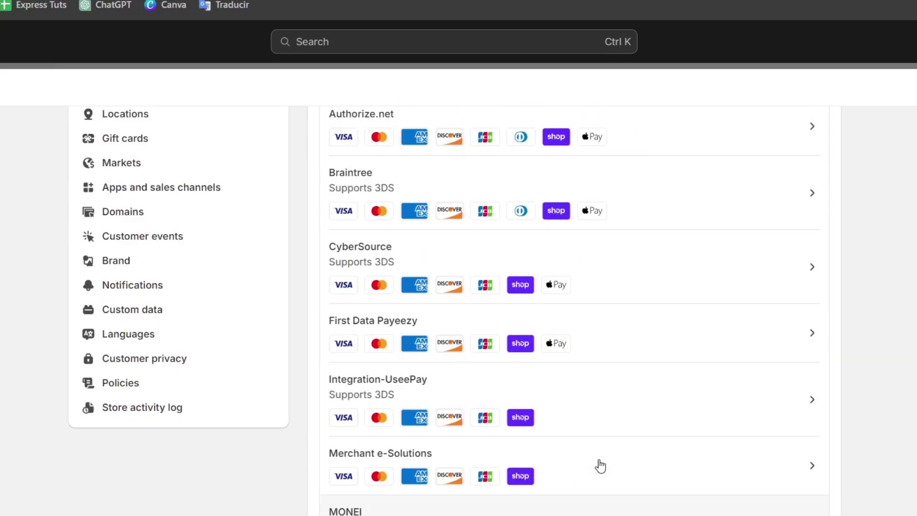
scroll(600, 466, "up", 6)
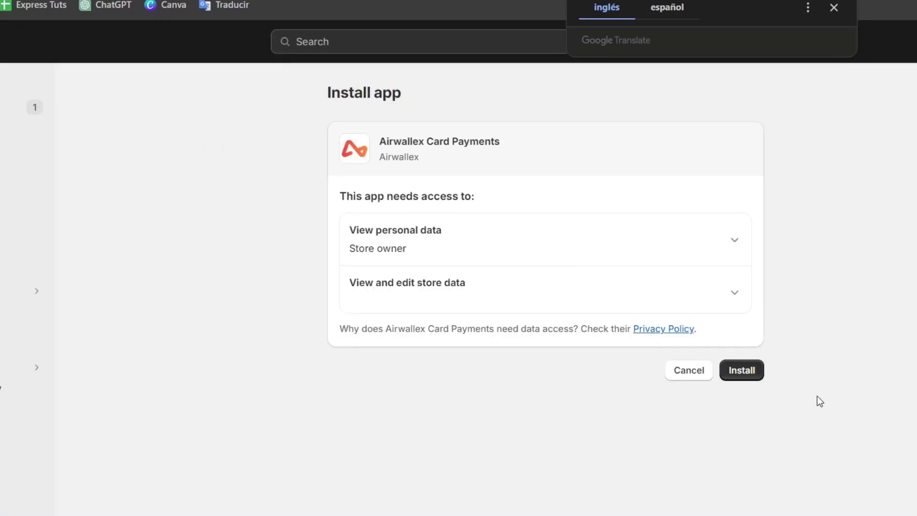
Install the Airwallex Card Payments app, granting its requested store data access.
left_click(740, 372)
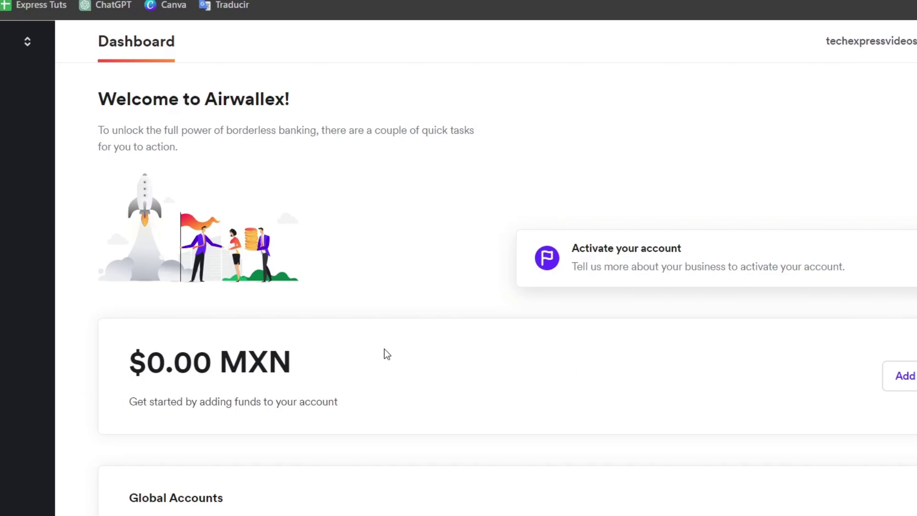
Scroll the loaded Airwallex dashboard while the account connection completes.
scroll(382, 354, "down", 3)
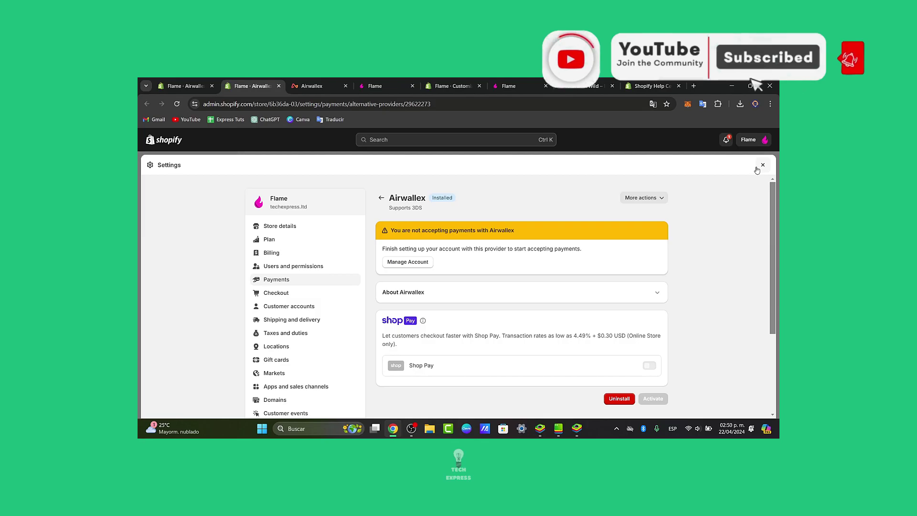
Open the alerts panel showing the Shop issue and the POS Pro trial ending in 3 days.
left_click(726, 140)
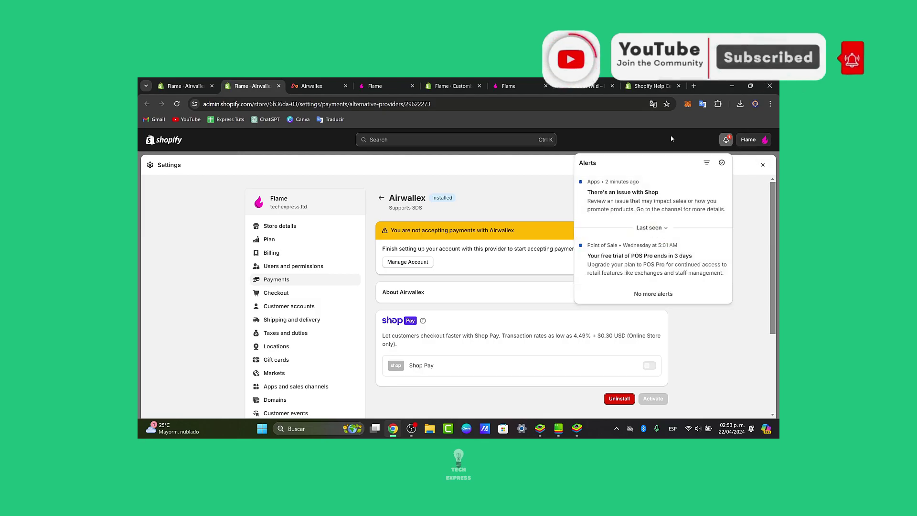